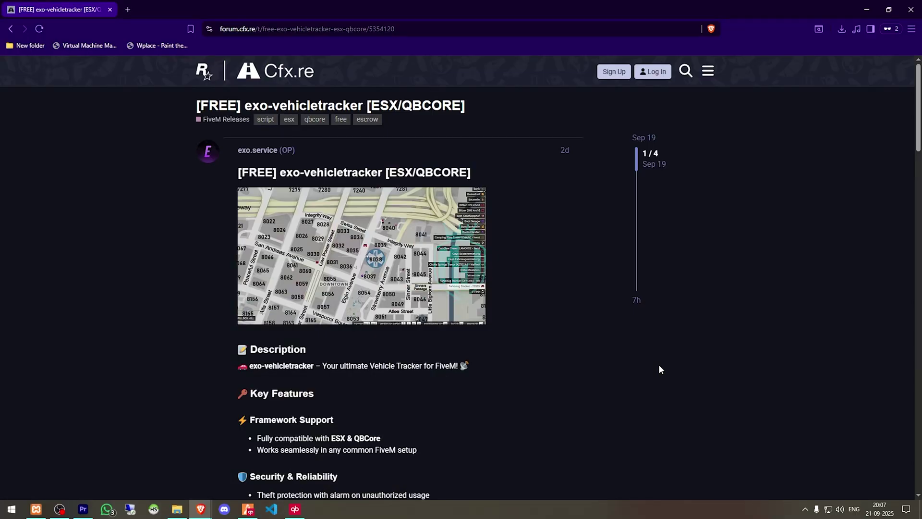
Open the [Store] link from the exo-vehicletracker forum post in a new tab
scroll(623, 357, "down", 10)
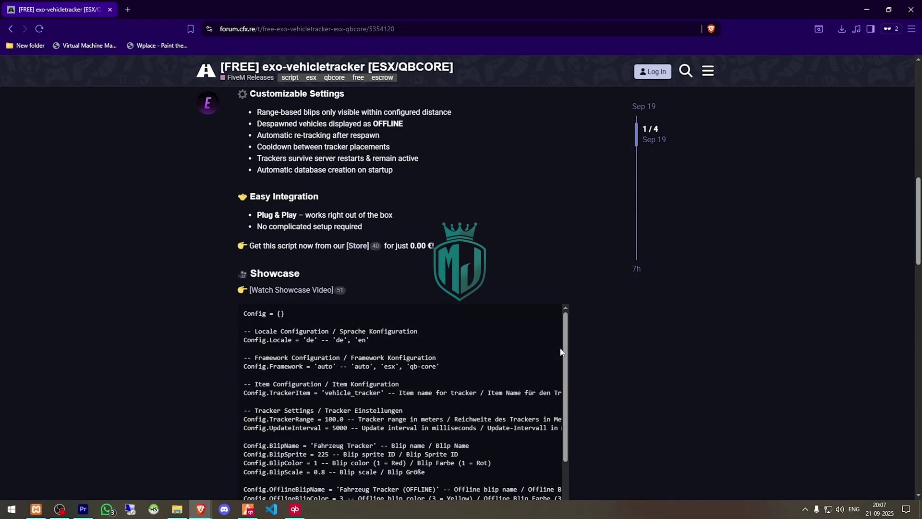
right_click(358, 251)
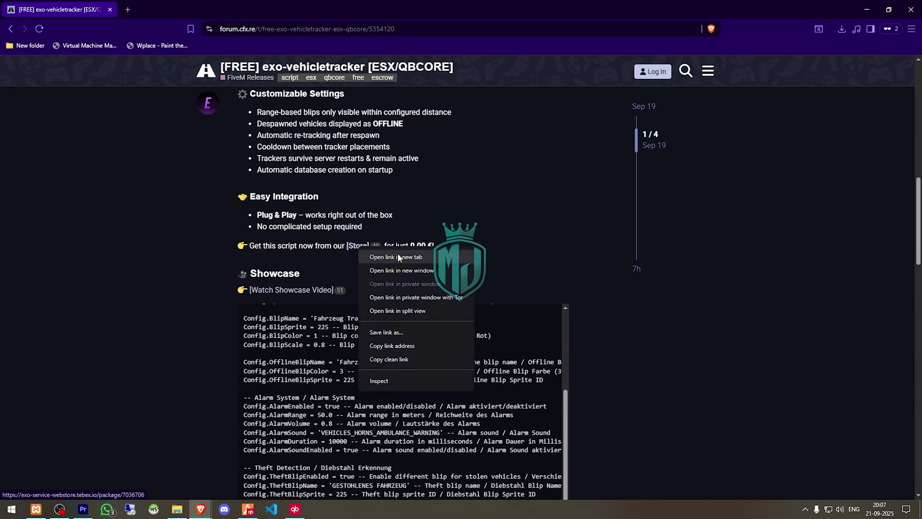
left_click(398, 253)
Translate the Tebex store page to English, then download and open exo-vehicletracker.pack.zip
left_click(224, 5)
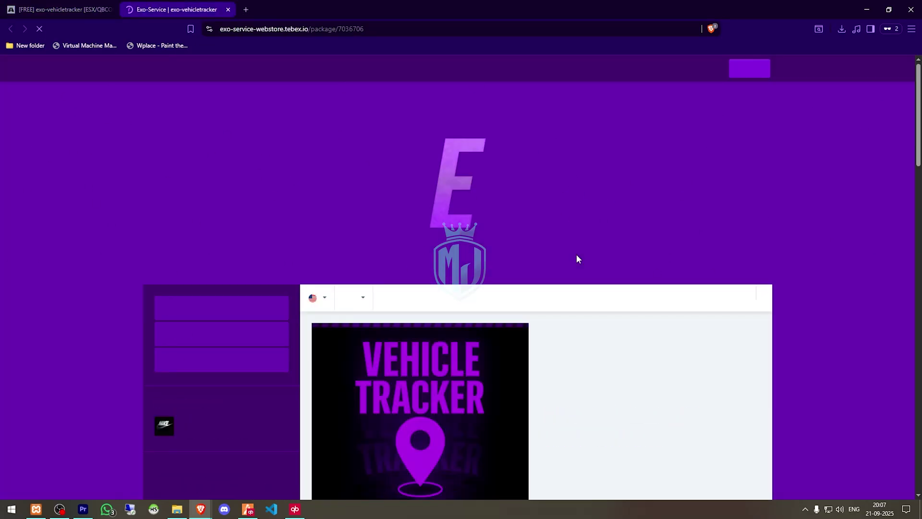
left_click(659, 49)
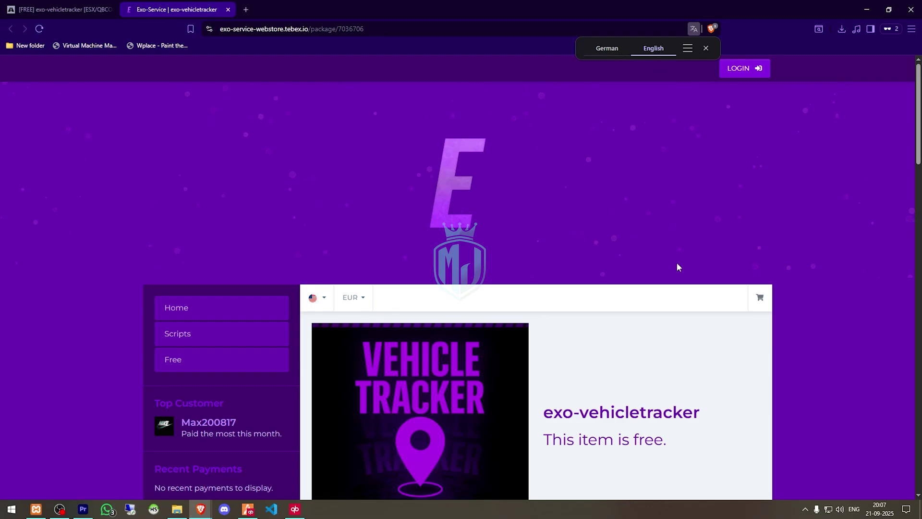
scroll(681, 283, "down", 5)
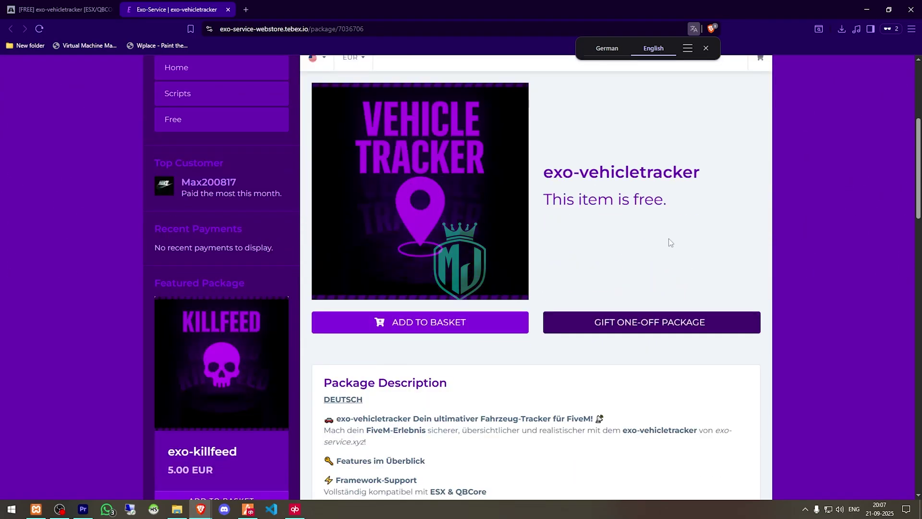
scroll(651, 267, "up", 2)
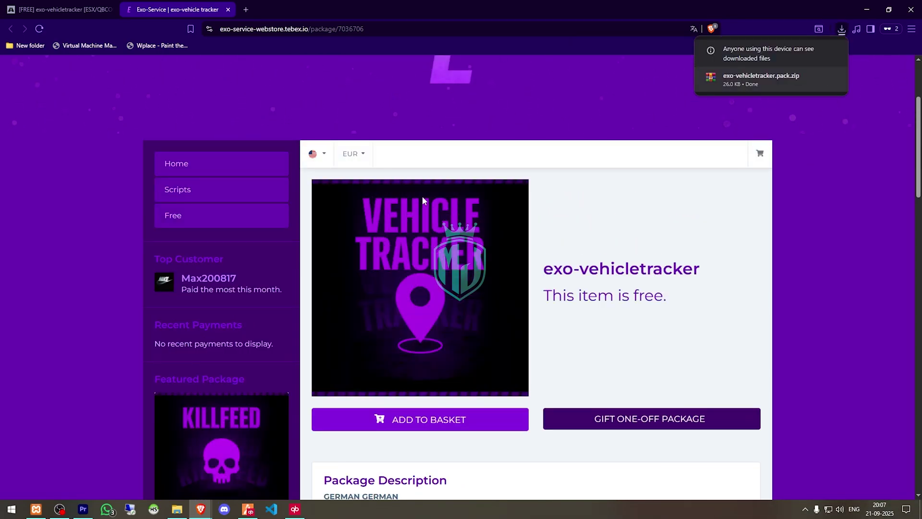
left_click(775, 81)
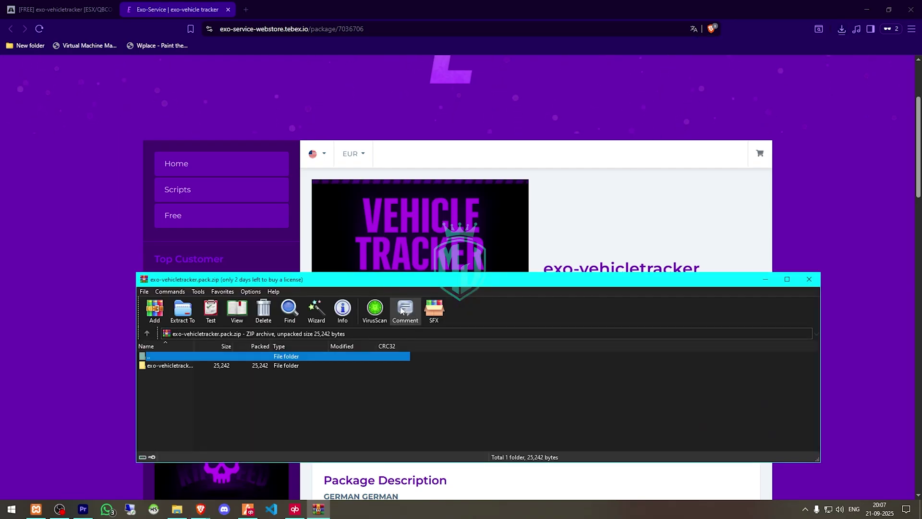
Drag the exo-vehicletracker folder into resources, keeping its name, then select server.cfg in mjdev
left_click(295, 365)
mouse_move(295, 365)
left_mouse_down()
mouse_move(177, 508)
mouse_move(378, 331)
left_mouse_up()
key("F2")
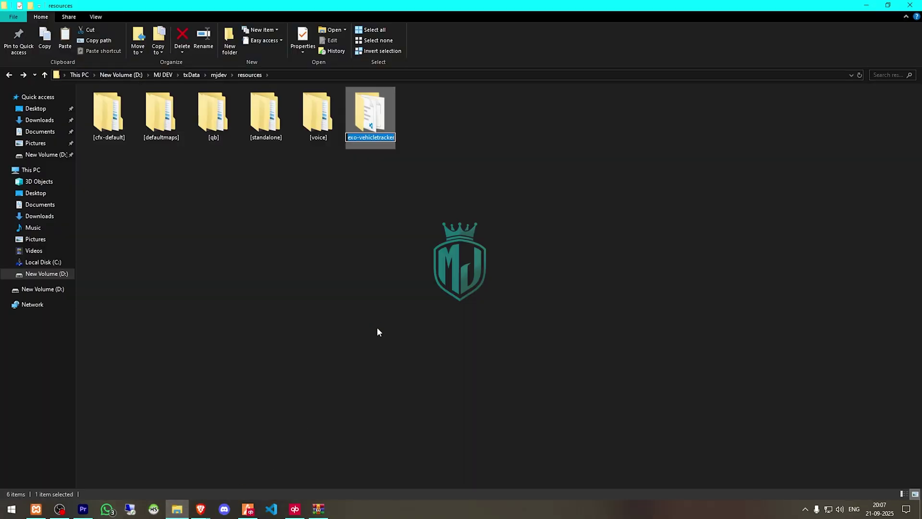
key("End")
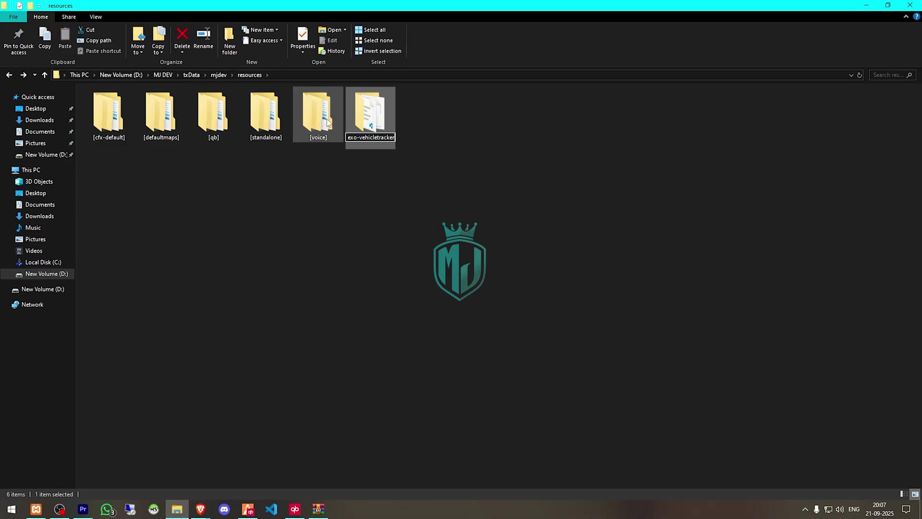
left_click(219, 75)
left_click(320, 125)
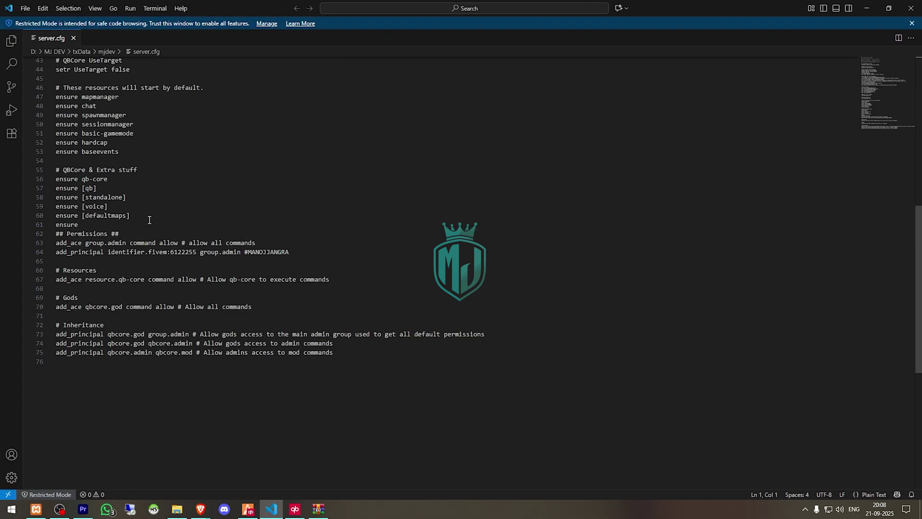
Add 'ensure exo-vehicletracker' at line 61 of server.cfg and open the exo-vehicletracker folder
left_click(149, 220)
type("exo-vehicletracker")
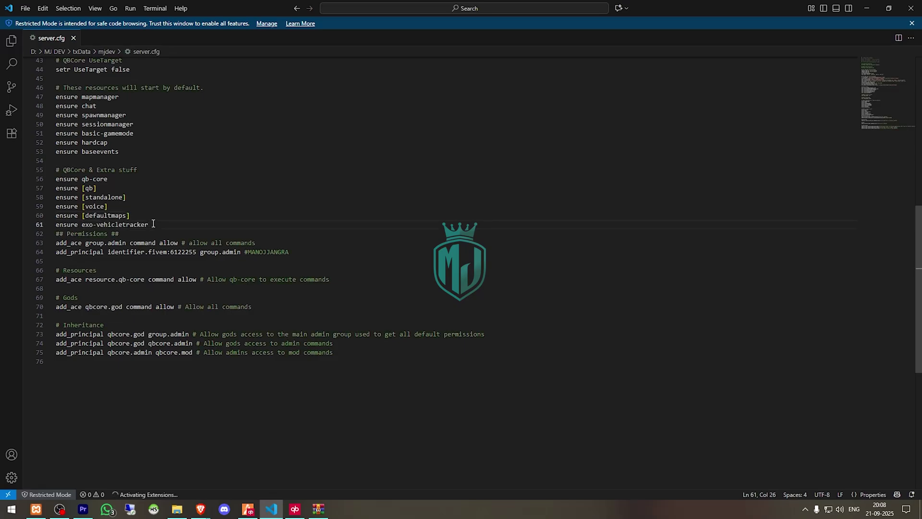
left_click(867, 8)
double_click(367, 134)
In config.lua change Config.Locale from 'de' to 'en' and select the vehicle_tracker item name
double_click(159, 144)
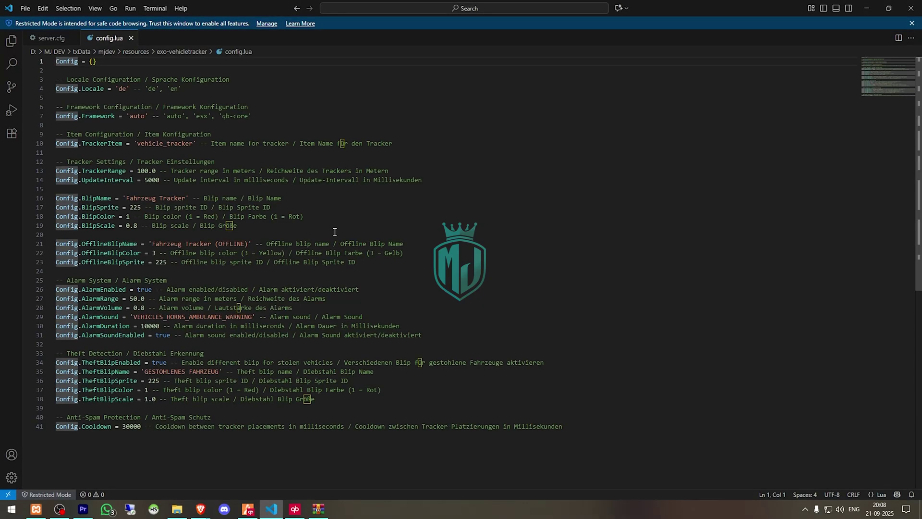
double_click(175, 89)
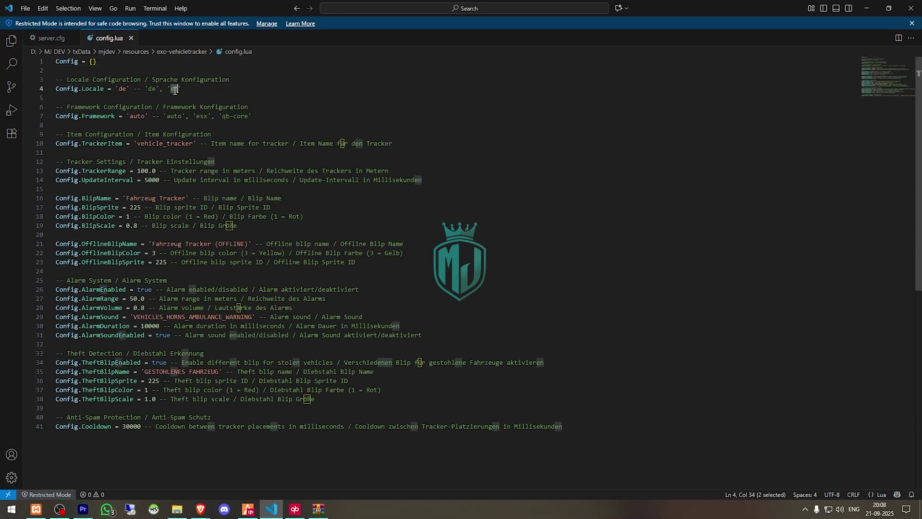
double_click(122, 89)
type("en")
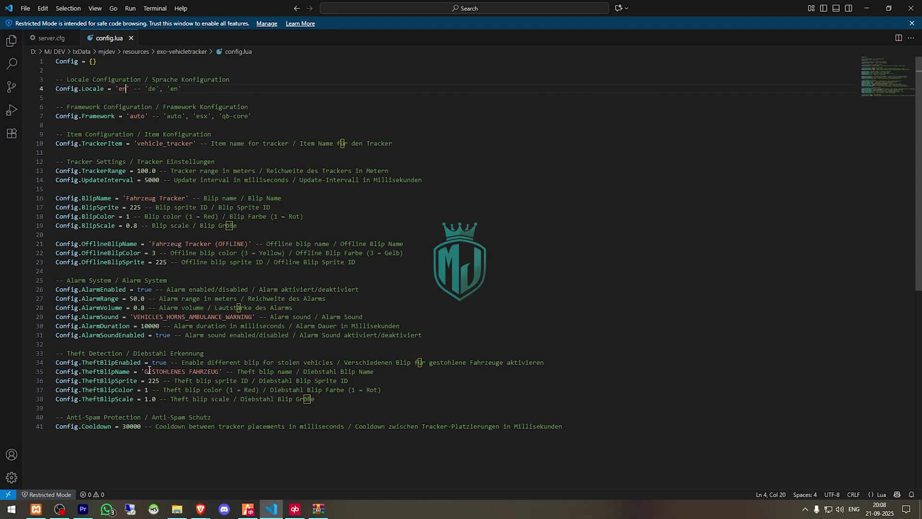
scroll(427, 359, "down", 4)
scroll(439, 362, "up", 4)
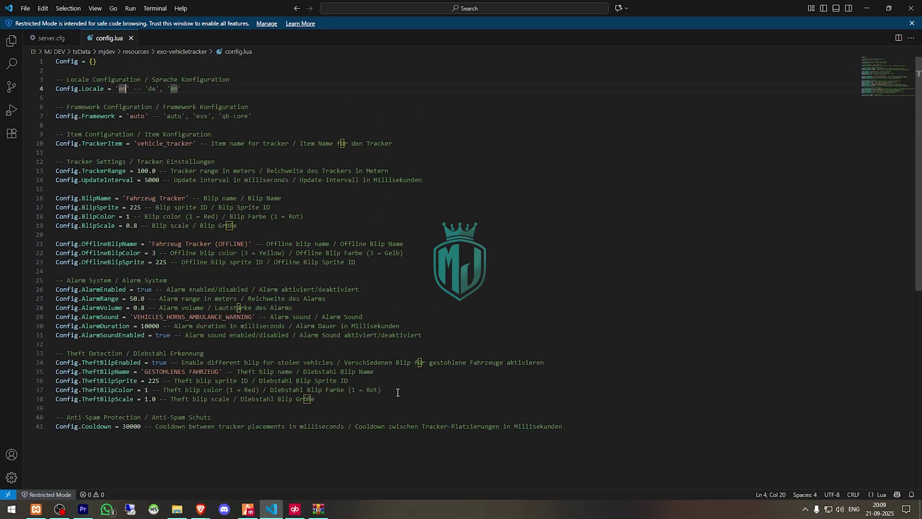
double_click(162, 143)
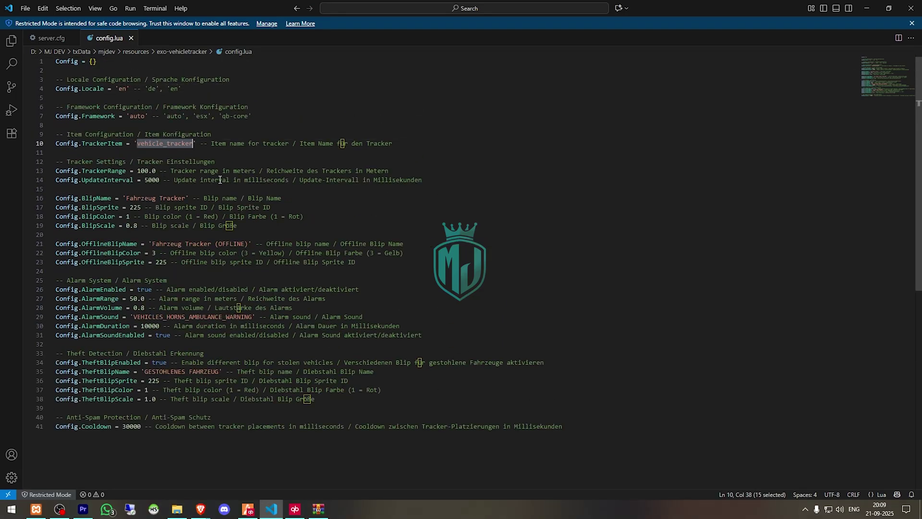
Open items.lua from resources/[qb]/qb-core/shared
left_click(867, 8)
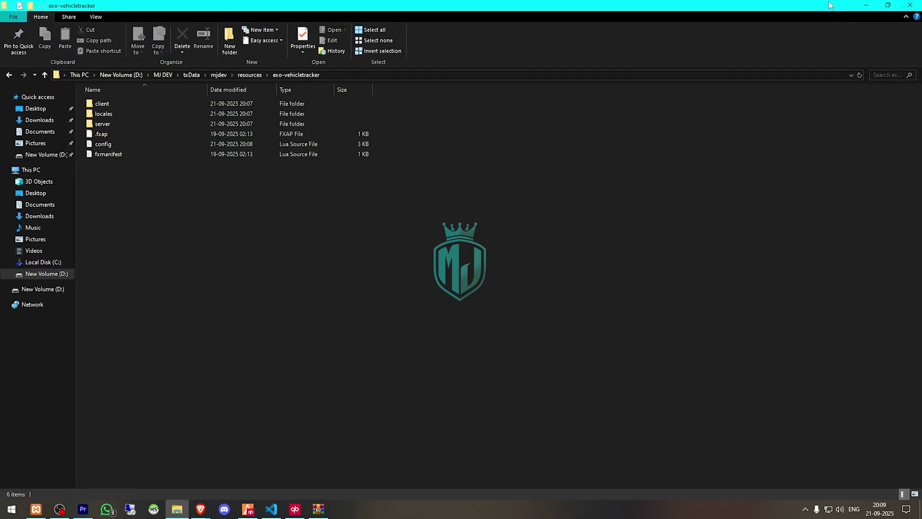
left_click(243, 75)
double_click(267, 115)
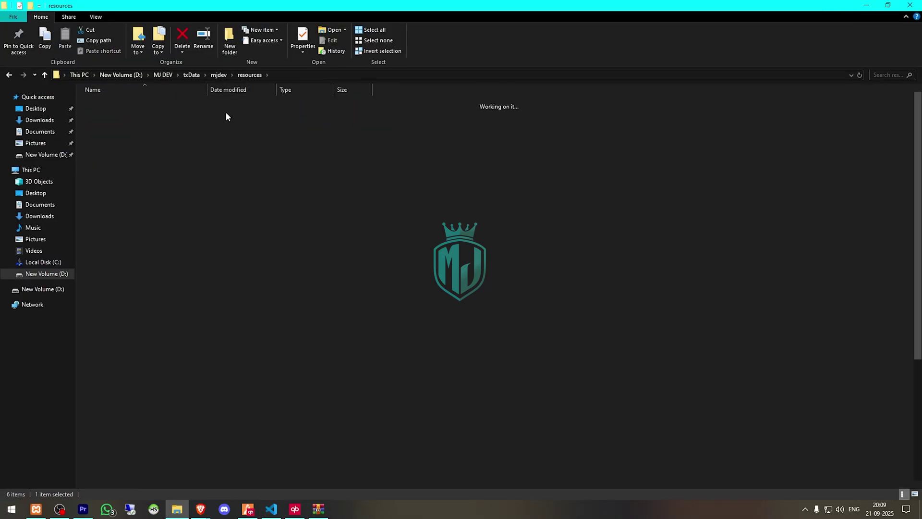
double_click(154, 185)
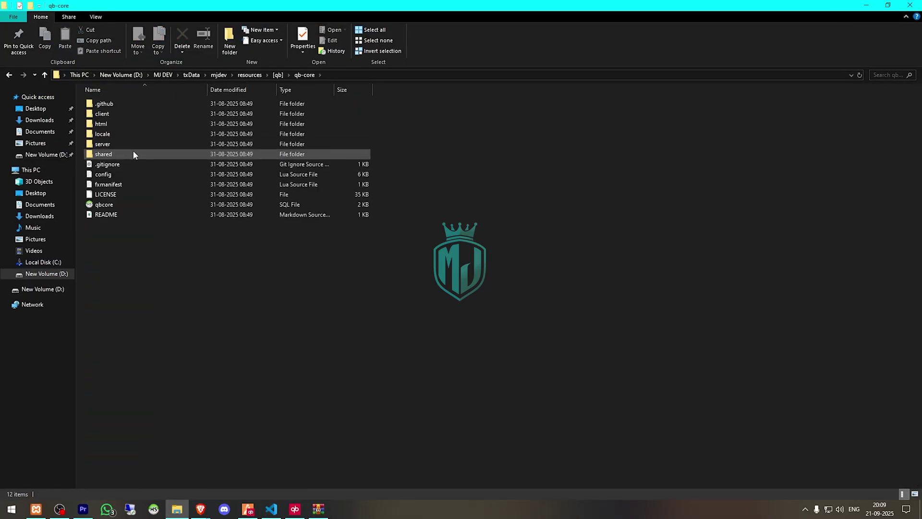
double_click(133, 151)
double_click(120, 113)
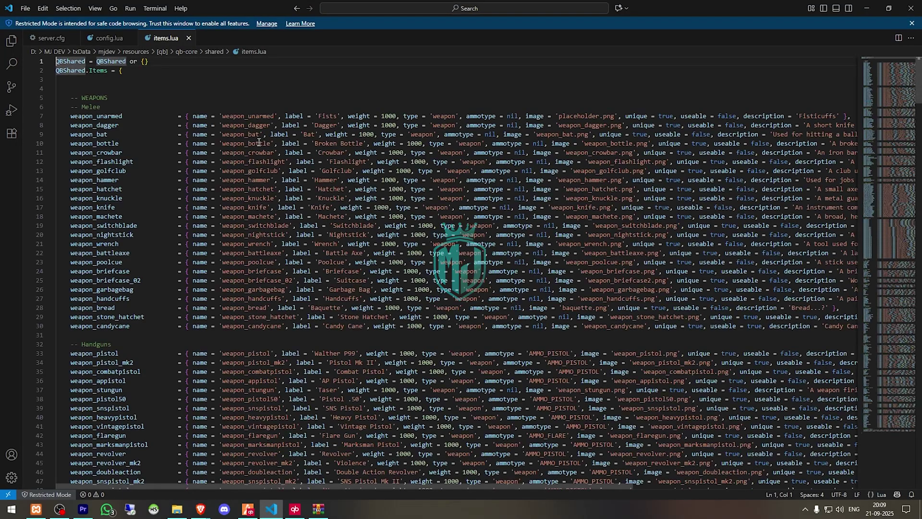
Search for 'tuner' and move the tunerlaptop item line to line 4
type("vehicle_tracker")
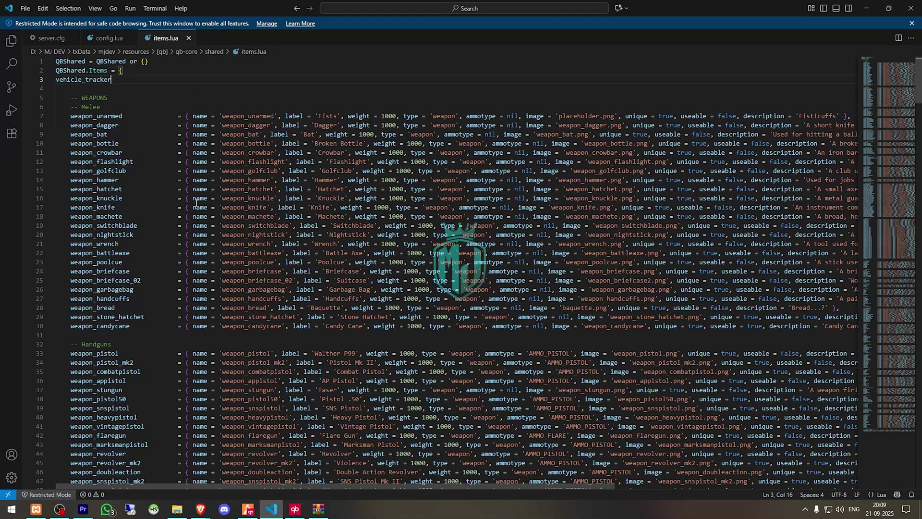
key("ctrl+f")
type("tuner")
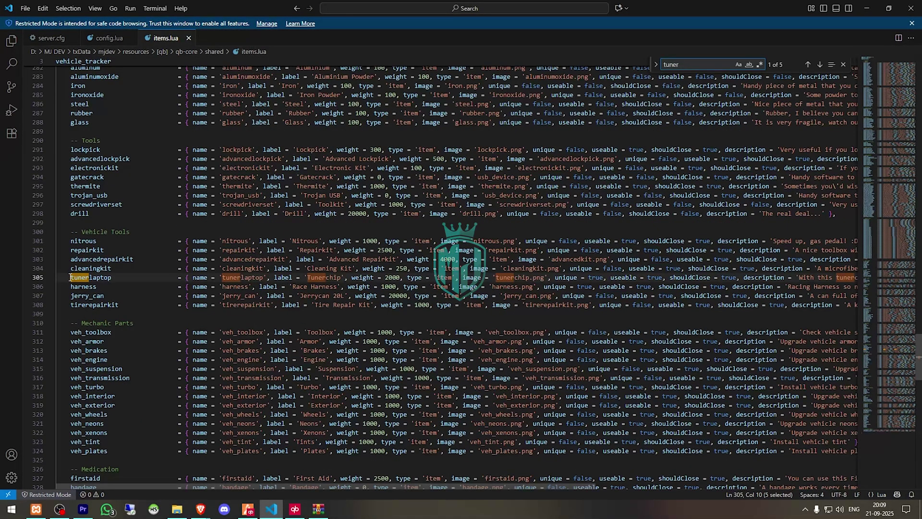
left_click_drag(71, 278, 71, 286)
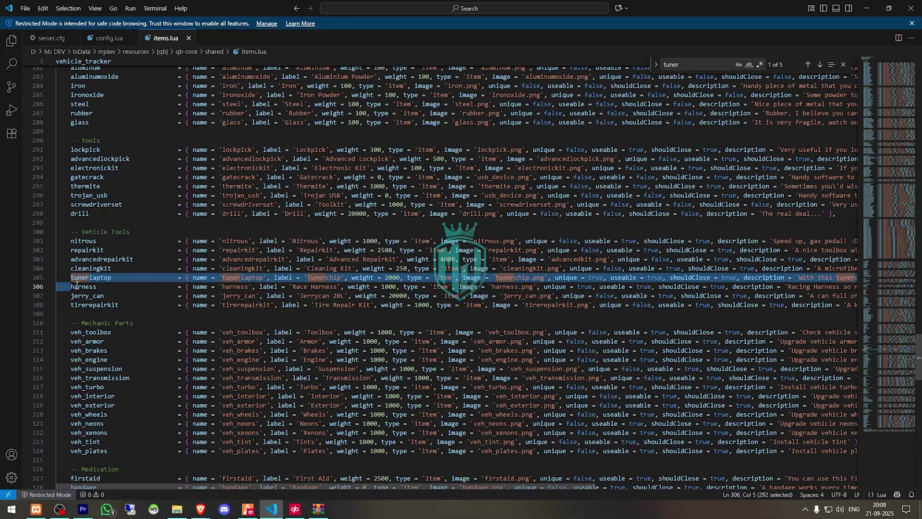
key("ctrl+x")
key("ctrl+Home")
left_click(134, 105)
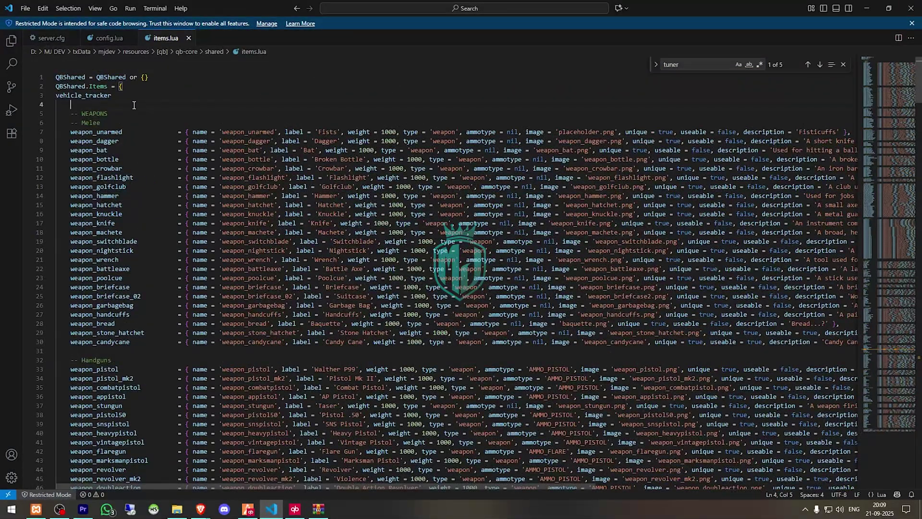
key("ctrl+v")
Rename the copied item's key and name to vehicle_tracker and delete the leftover text on line 3
left_click_drag(111, 96, 58, 96)
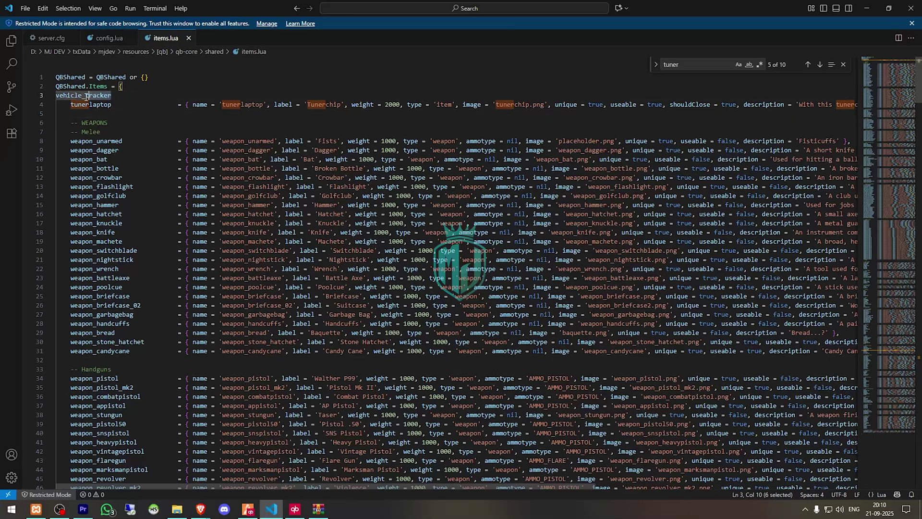
left_click_drag(115, 104, 67, 106)
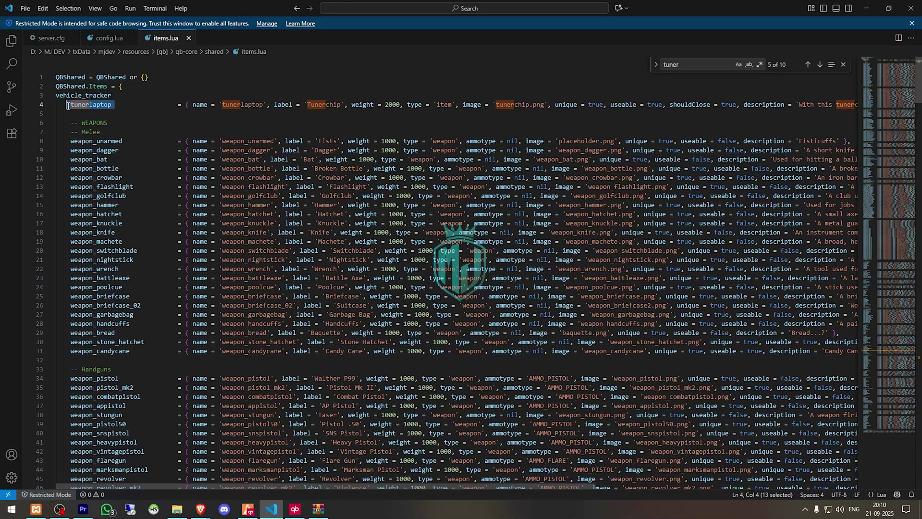
key("ctrl+v")
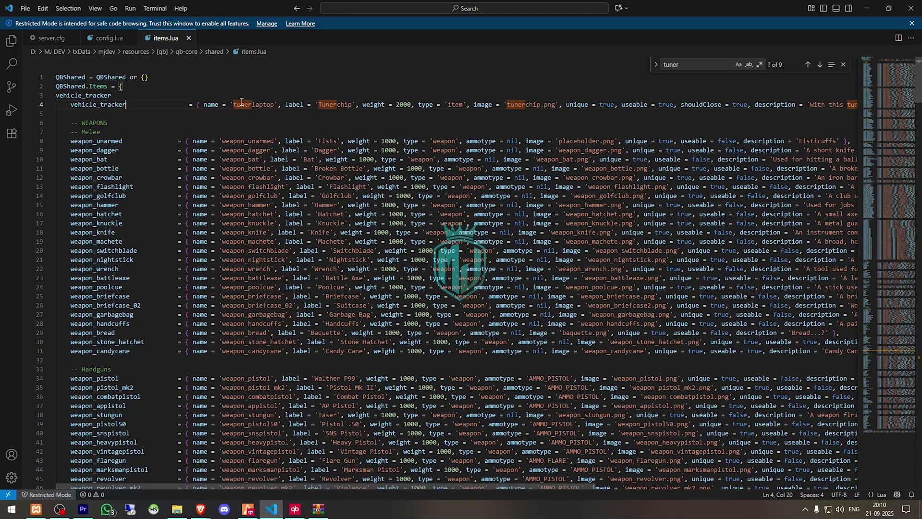
left_click_drag(233, 104, 276, 105)
key("ctrl+v")
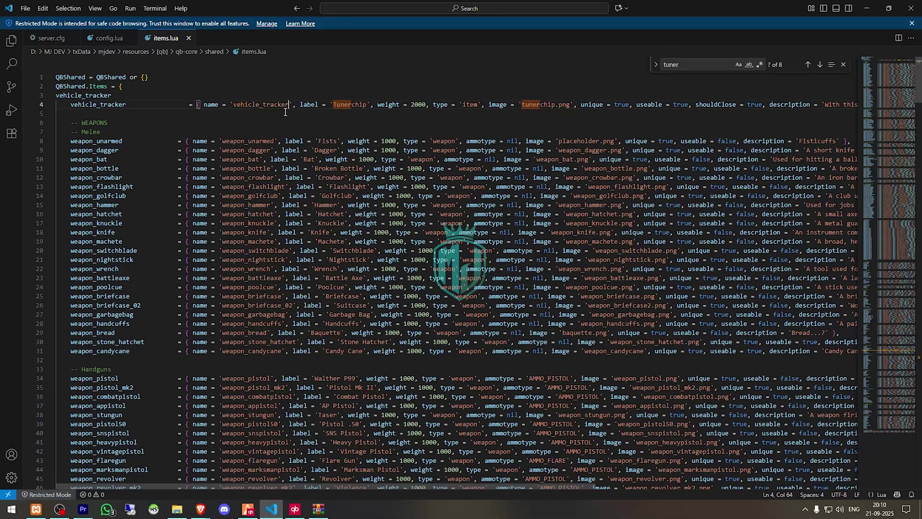
double_click(124, 97)
key("BackSpace")
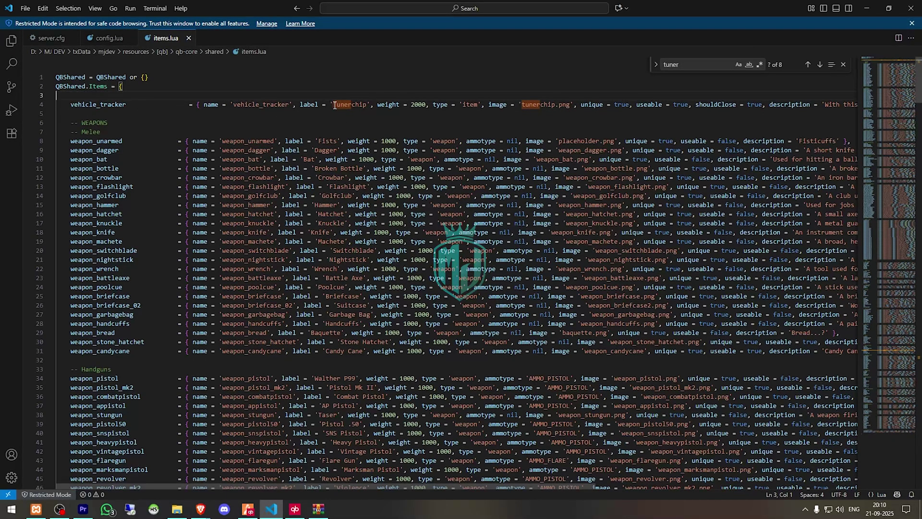
Change the item's label from Tunerchip to 'Vehicle Tracker'
left_click_drag(335, 105, 366, 107)
type("B")
key("BackSpace")
type("Vehicle ")
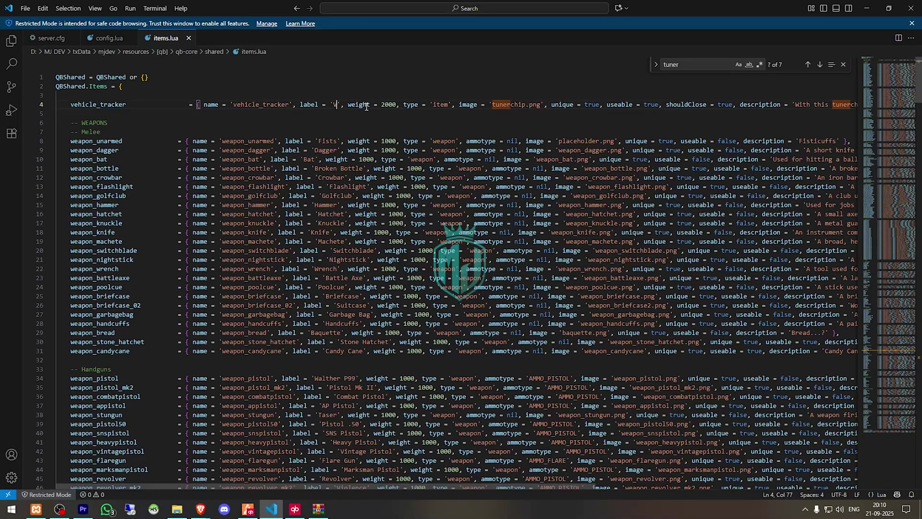
type("Tracker")
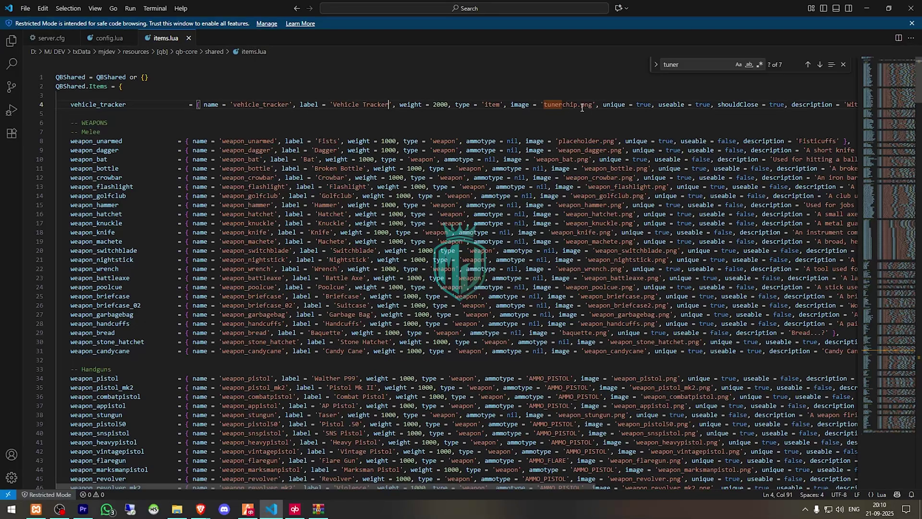
mouse_move(512, 486)
left_mouse_down()
mouse_move(745, 485)
mouse_move(509, 486)
left_mouse_up()
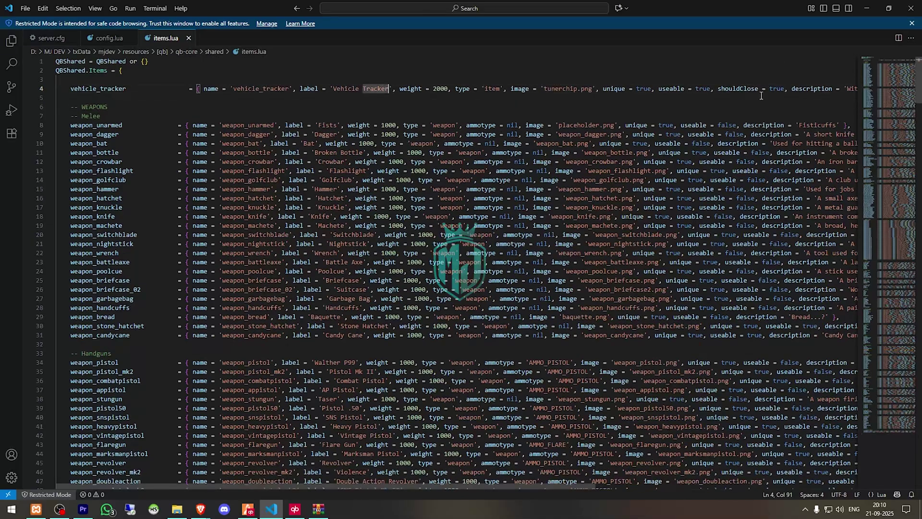
left_click(615, 119)
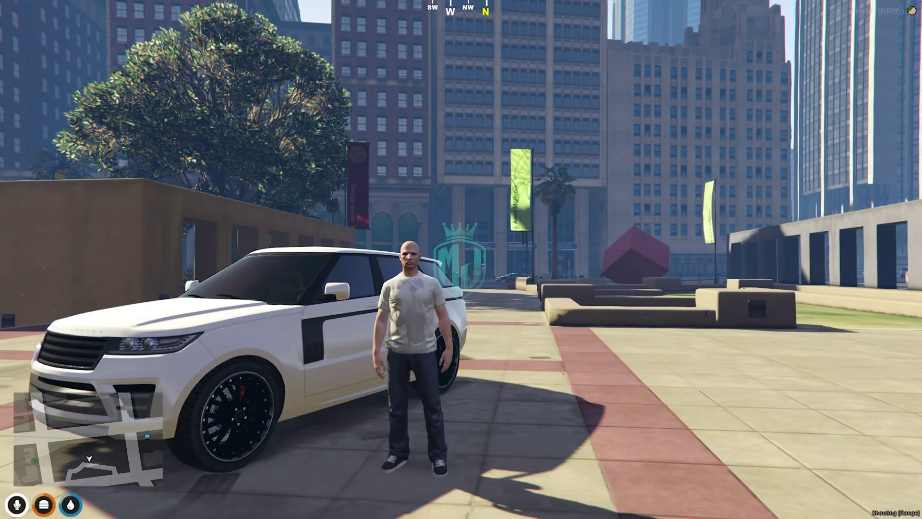
Restart the server from the txAdmin menu, then open the inventory once the game reloads
key("F1")
key("e")
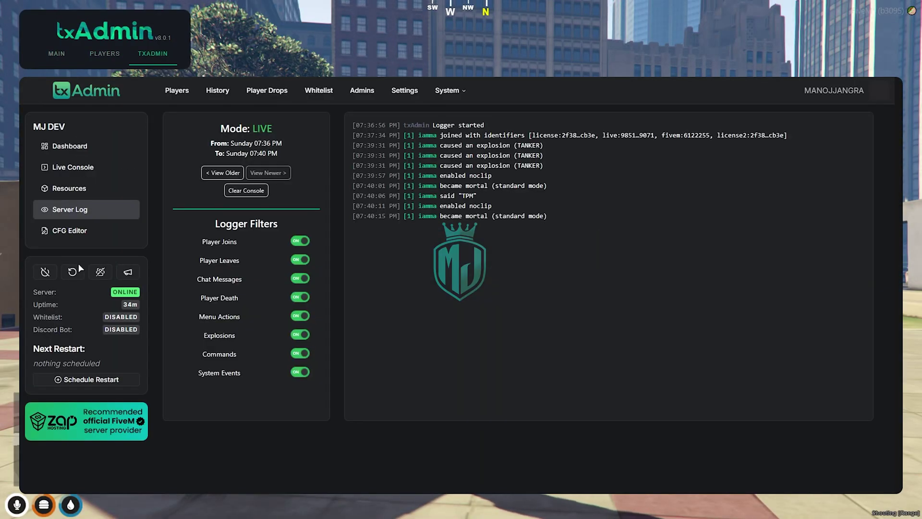
left_click(72, 272)
left_click(550, 295)
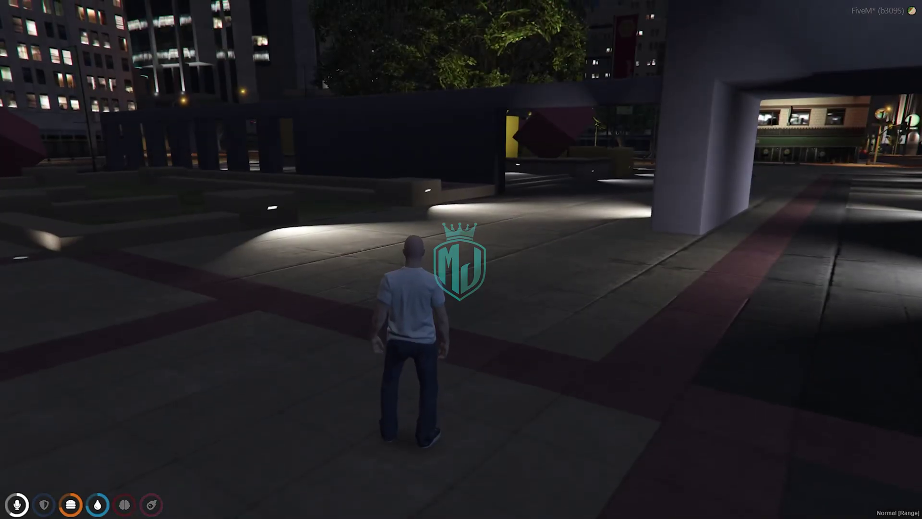
key("F2")
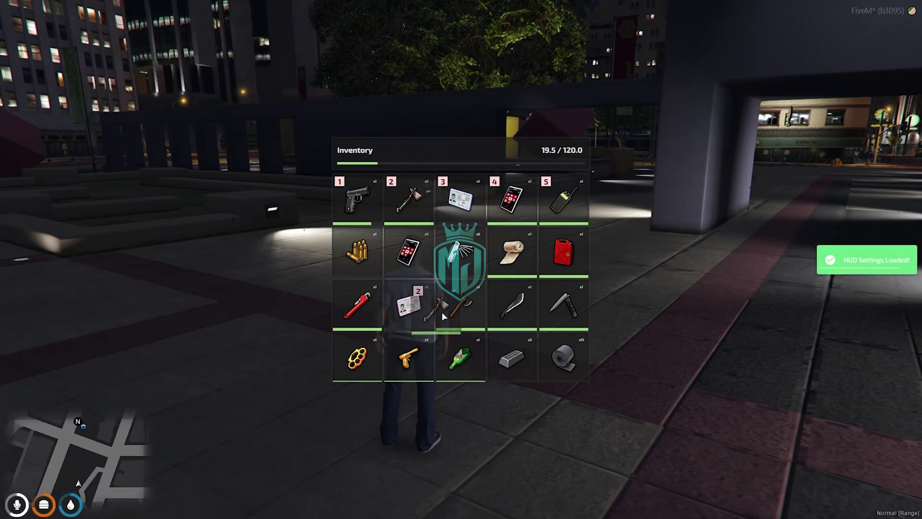
Give the player one vehicle_tracker with /giveitem 1 vehicle_tracker and check the inventory
key("Escape")
type("t/give")
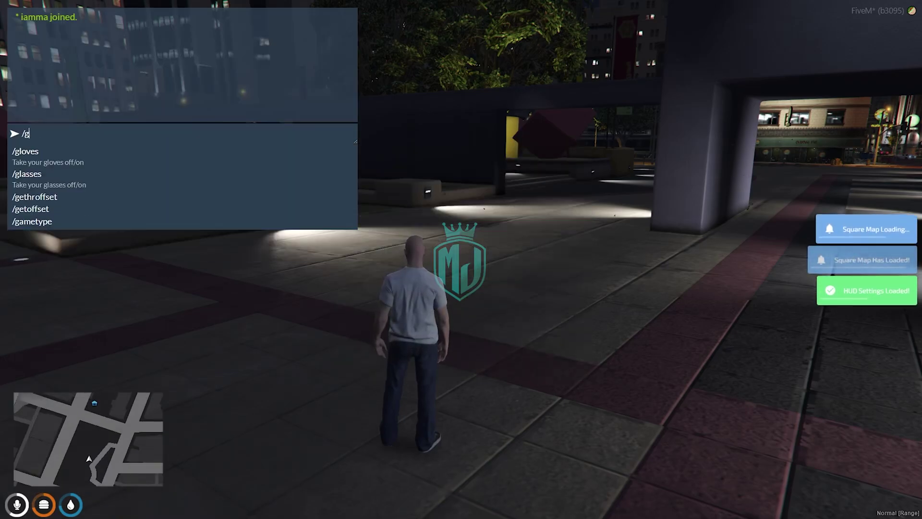
type("item 1 vehicle_tracker")
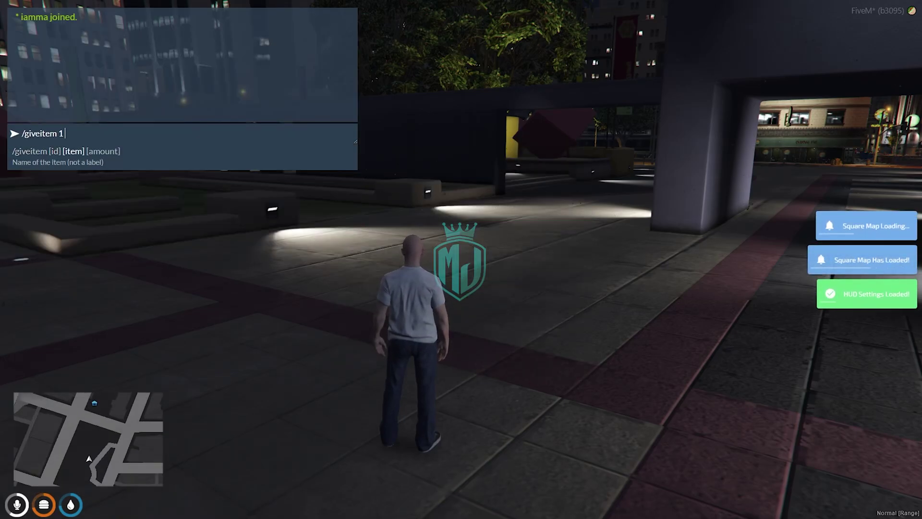
key("Return")
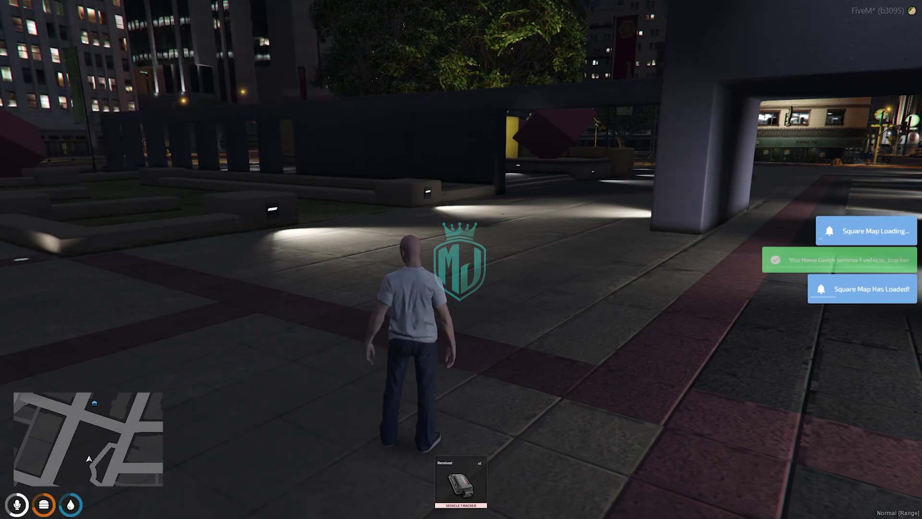
key("Tab")
key("Tab")
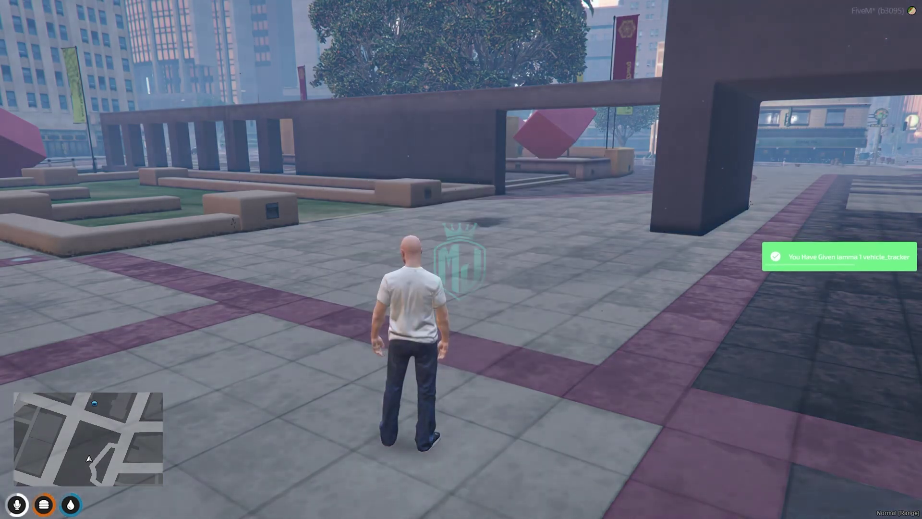
type("t/car baller")
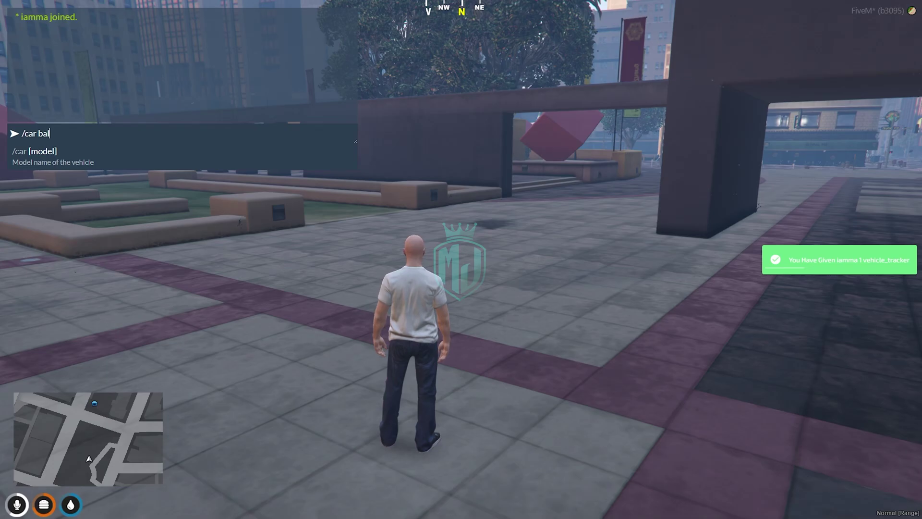
Spawn the Baller SUV, use the vehicle tracker on it, claim it with /admincar, and open the map
key("Return")
key("f")
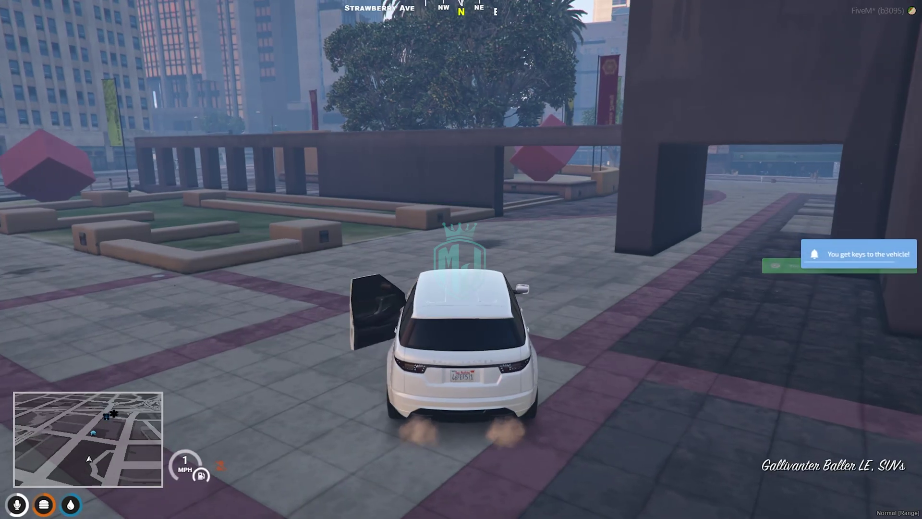
key("1")
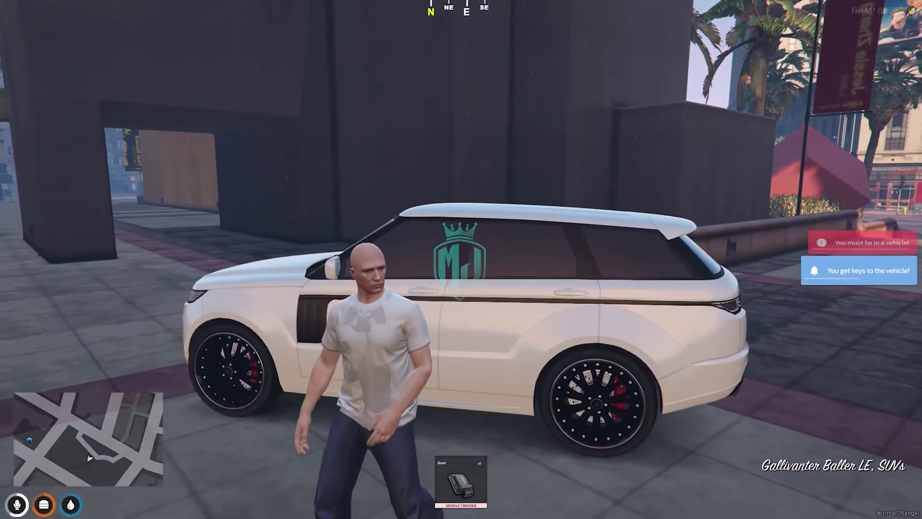
key("w")
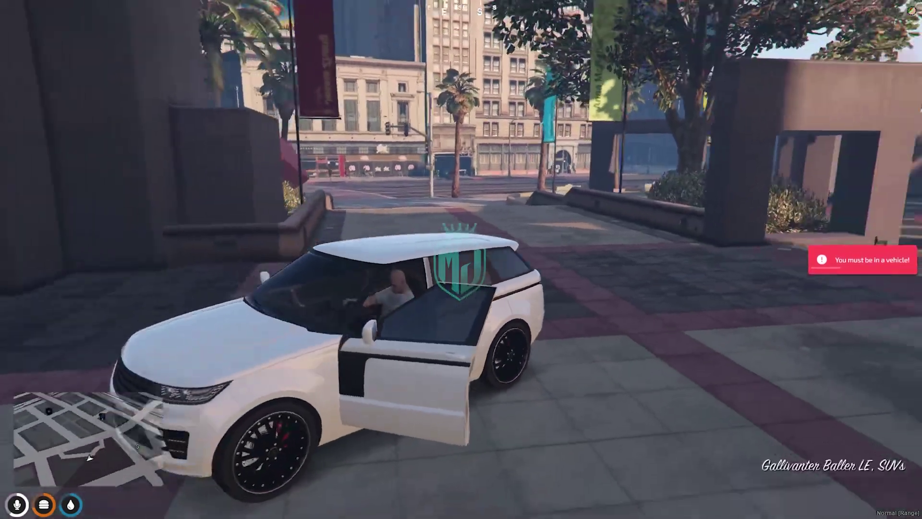
key("1")
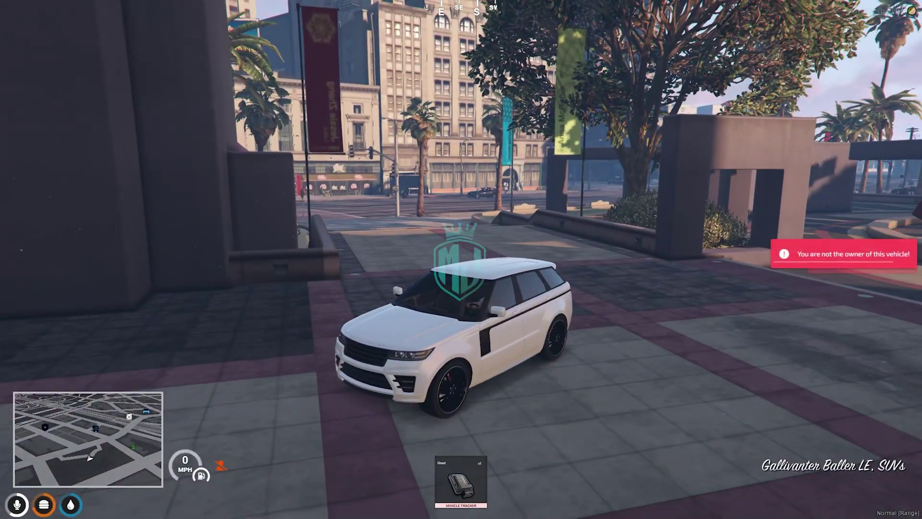
type("t/admi")
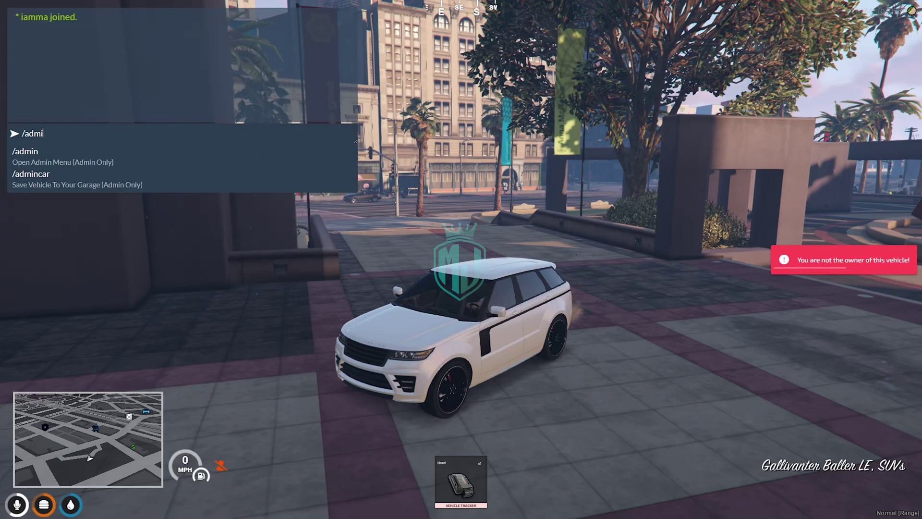
type("r")
key("Return")
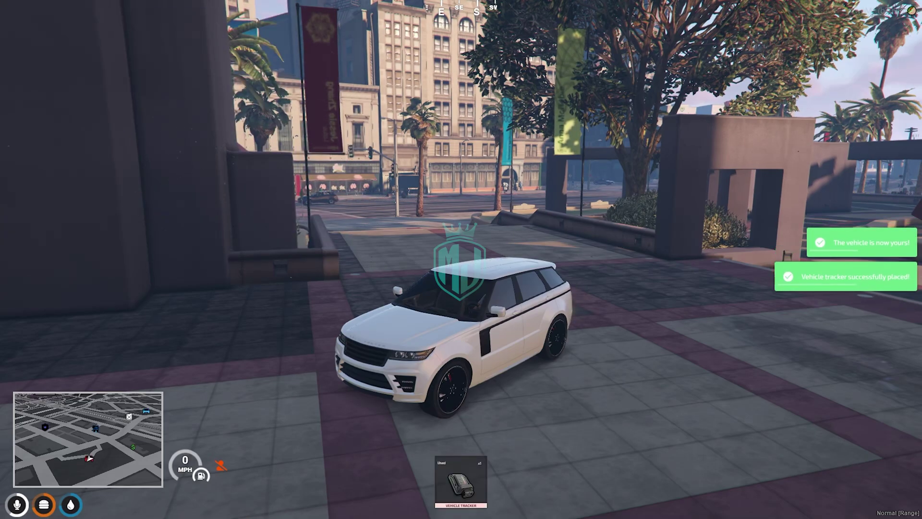
key("Escape")
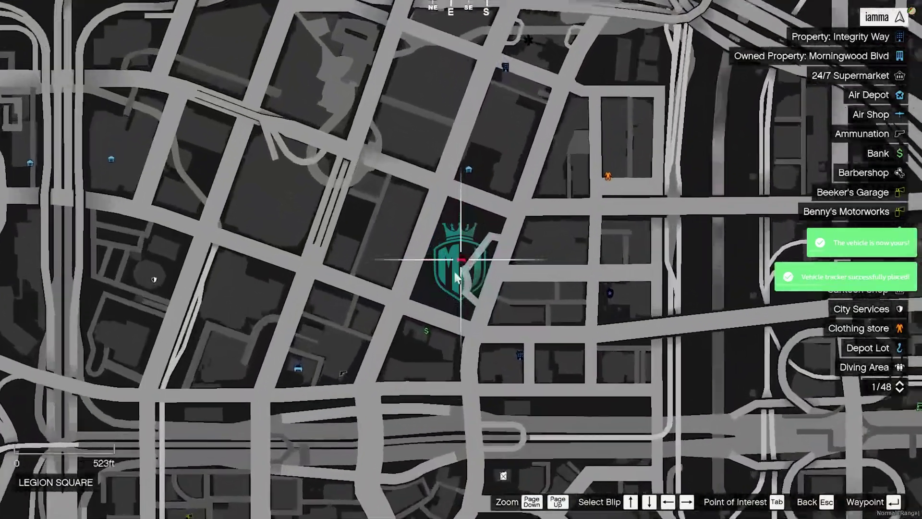
Drive the tracked SUV a short way, park and exit, then enable txAdmin NoClip
scroll(453, 270, "up", 2)
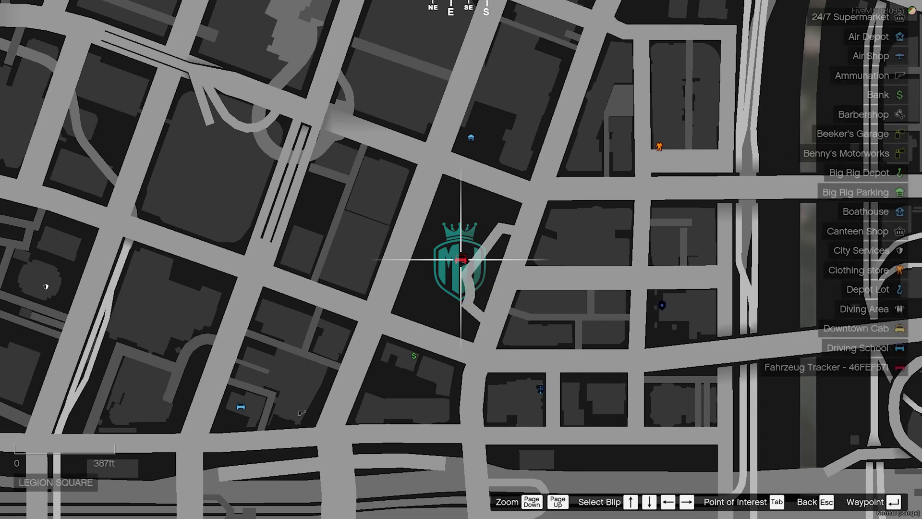
key("Escape")
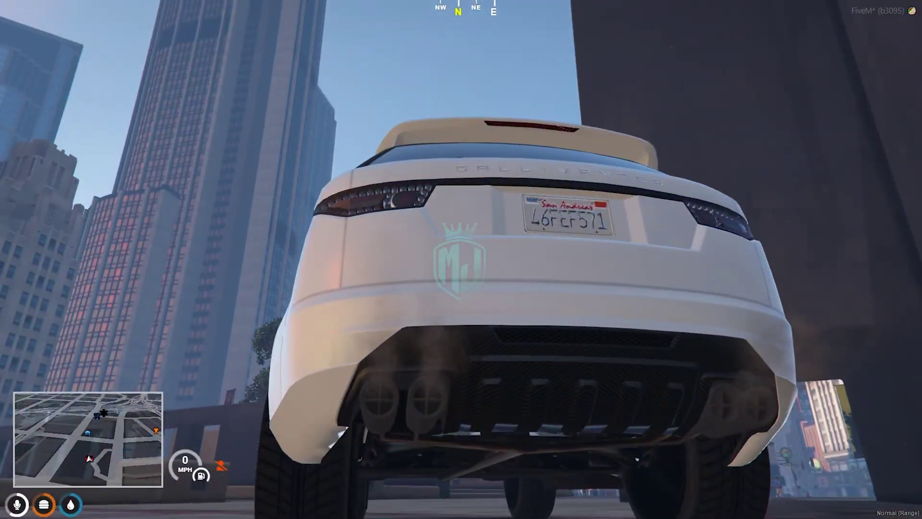
key("w")
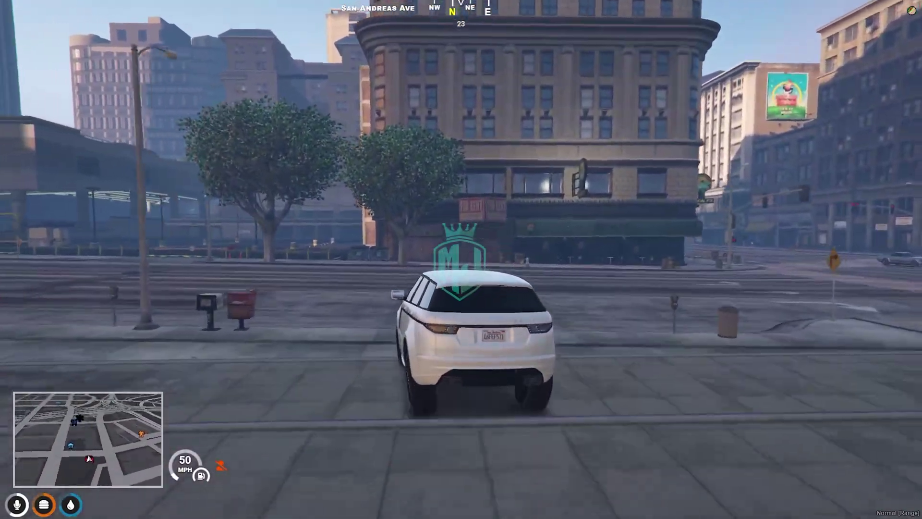
key("a")
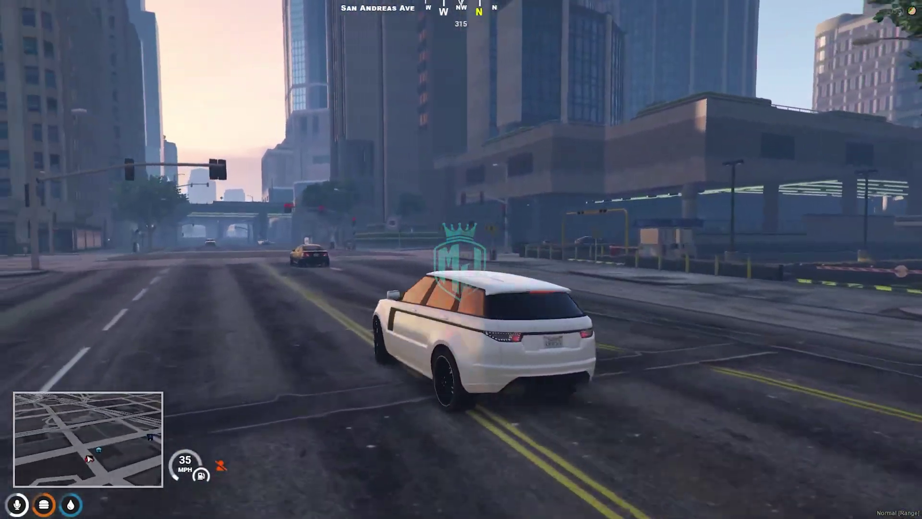
key("f")
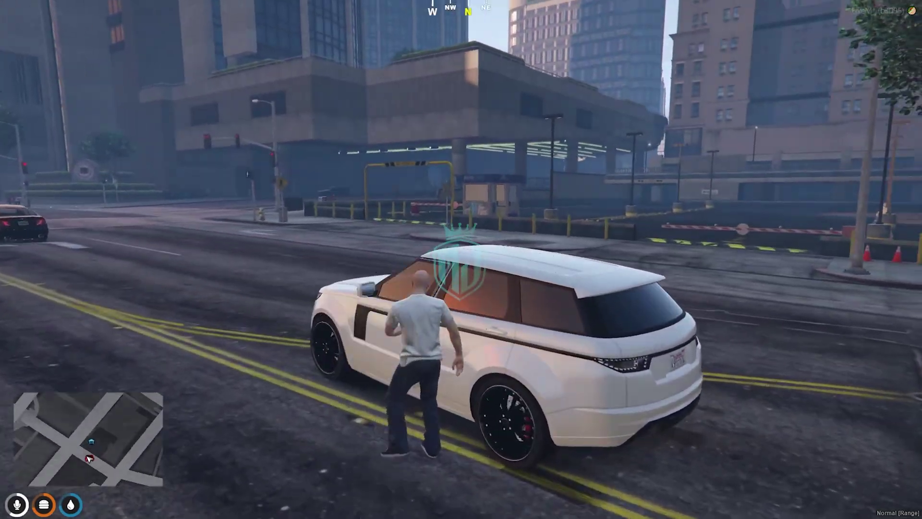
key("F1")
key("Return")
Fly up over the city with NoClip, then switch it off to land on a rooftop
key("q")
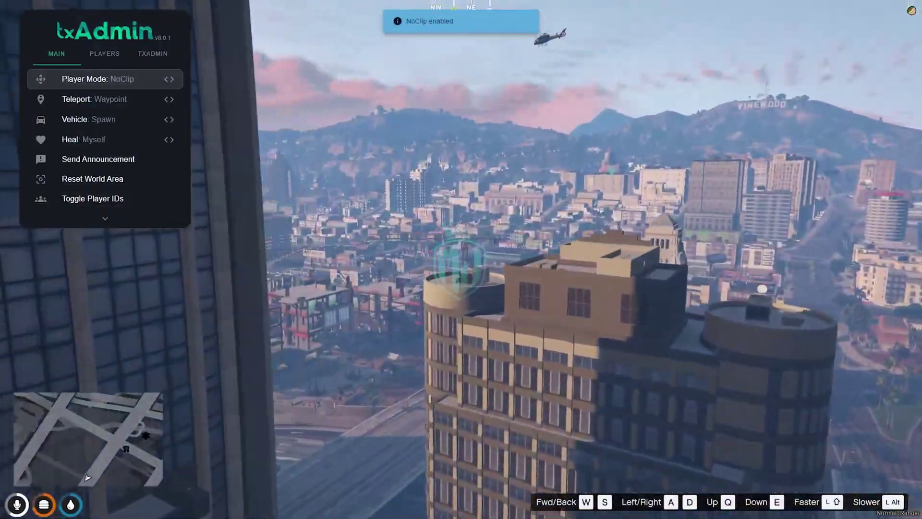
key("w")
key("Return")
key("F1")
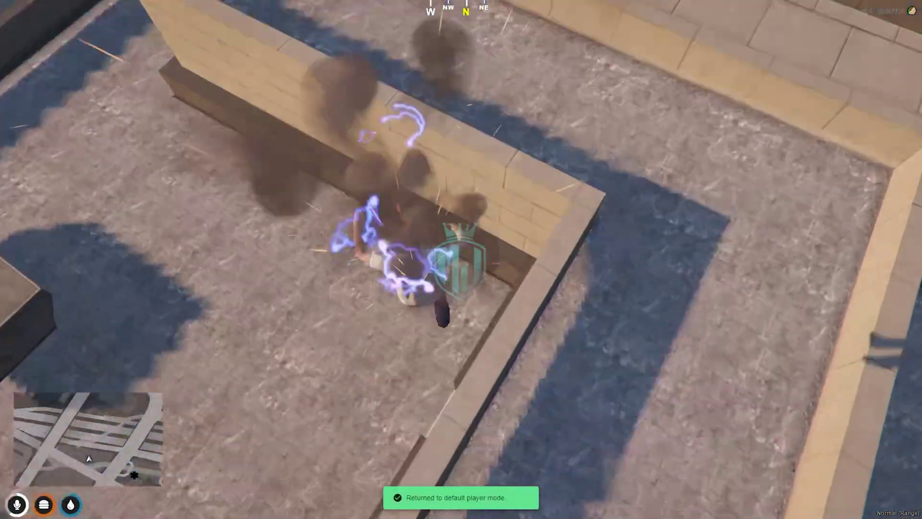
Check the full city map from the rooftop, zooming in and out, then close it
key("Escape")
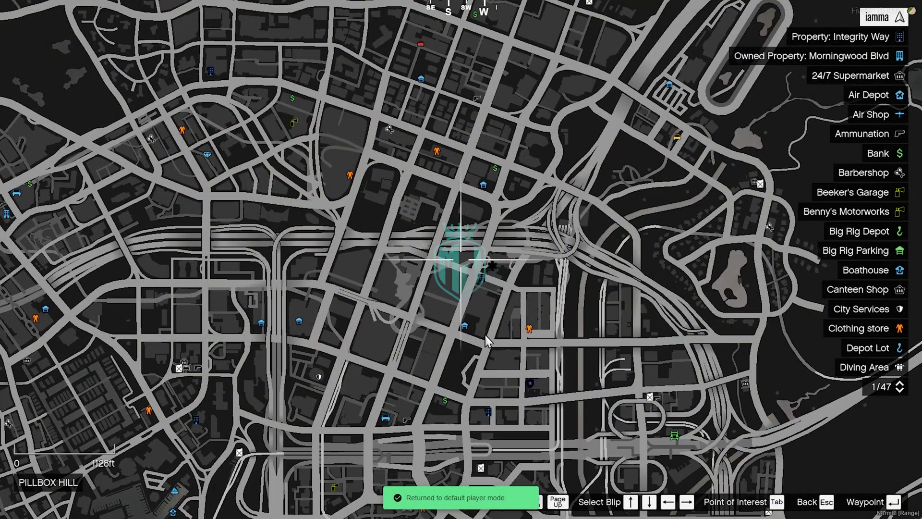
scroll(486, 339, "down", 3)
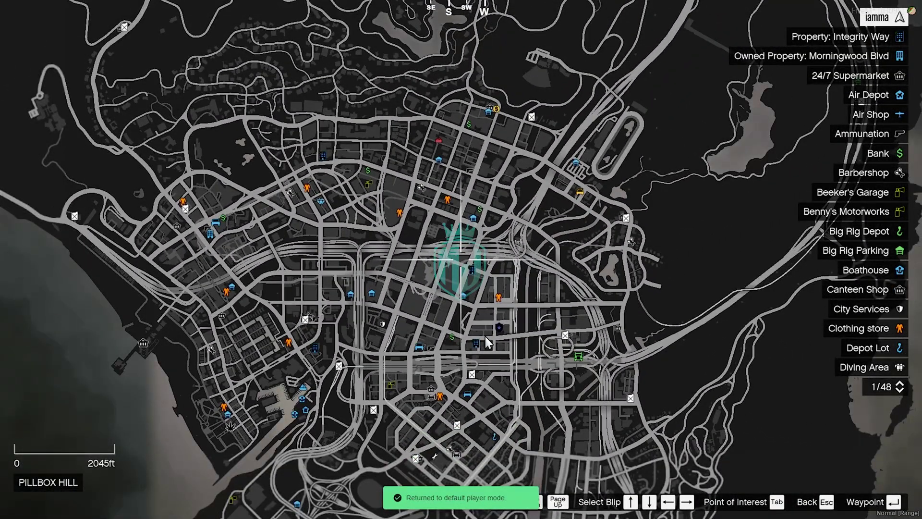
scroll(497, 295, "up", 5)
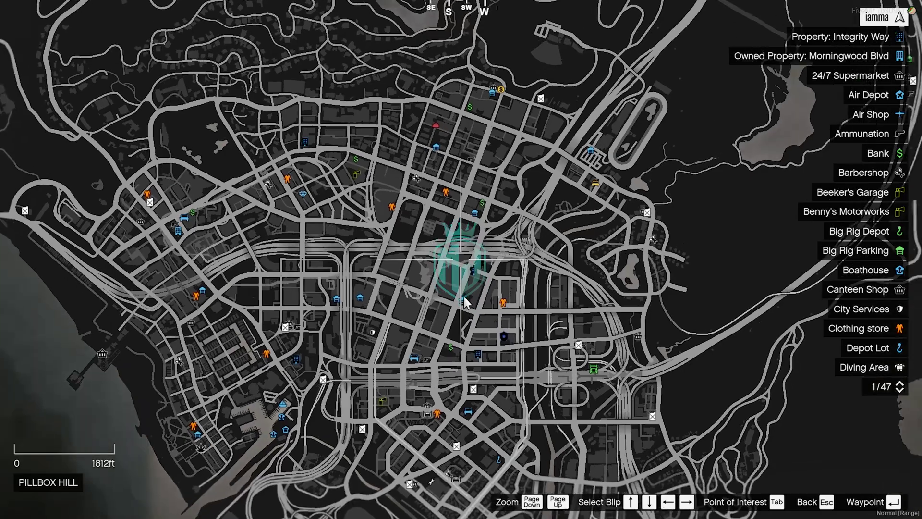
scroll(470, 307, "down", 3)
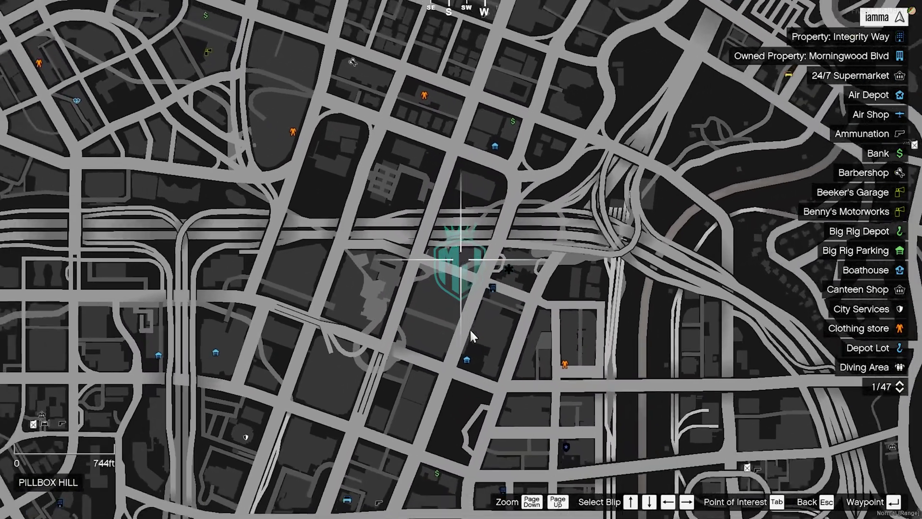
key("Escape")
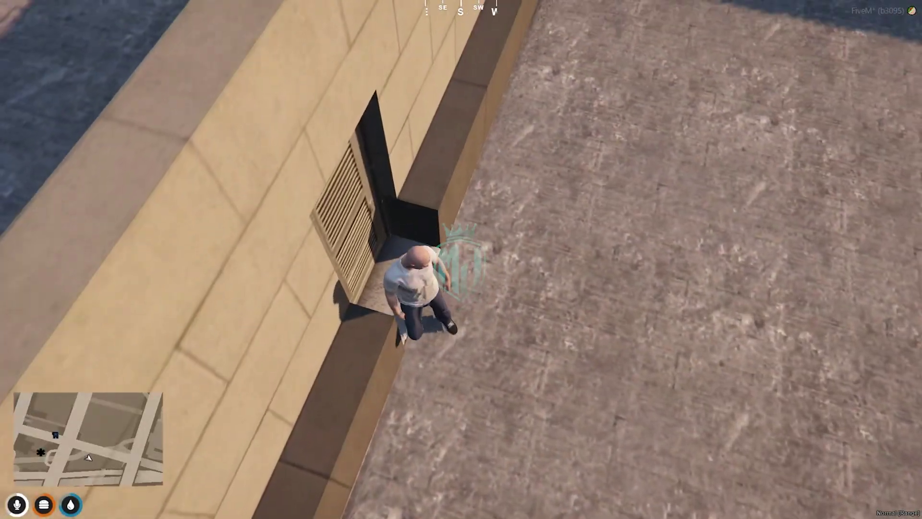
Re-enable NoClip, descend onto the plaza rooftop above the SUV's street, and return to normal mode
key("F1")
key("Return")
mouse_move(461, 259)
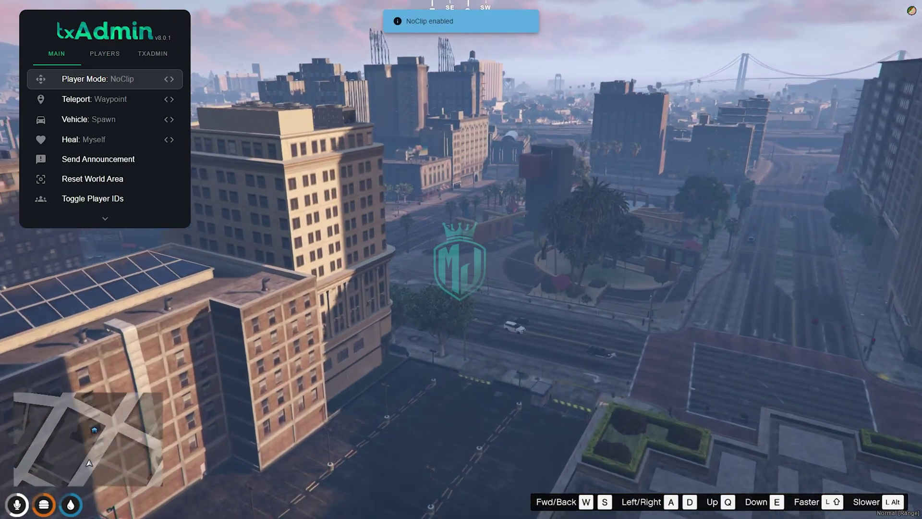
key("e")
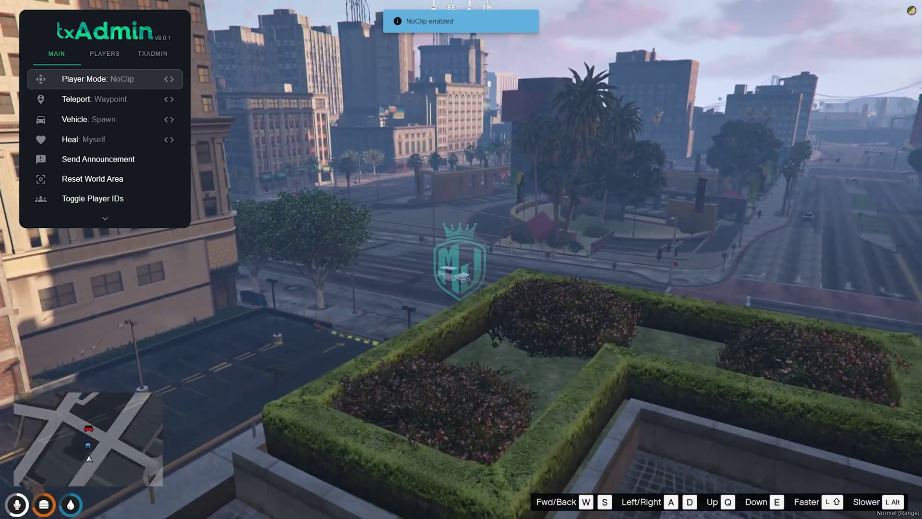
key("a")
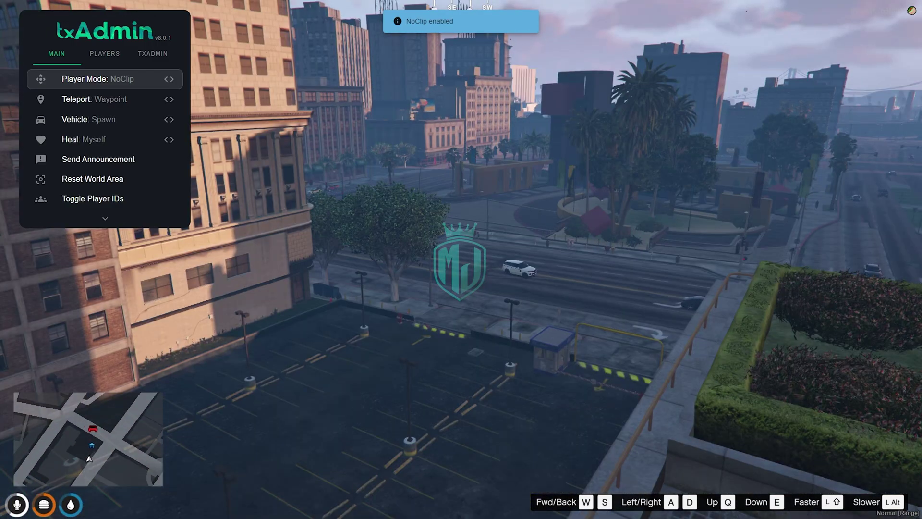
key("d")
key("e")
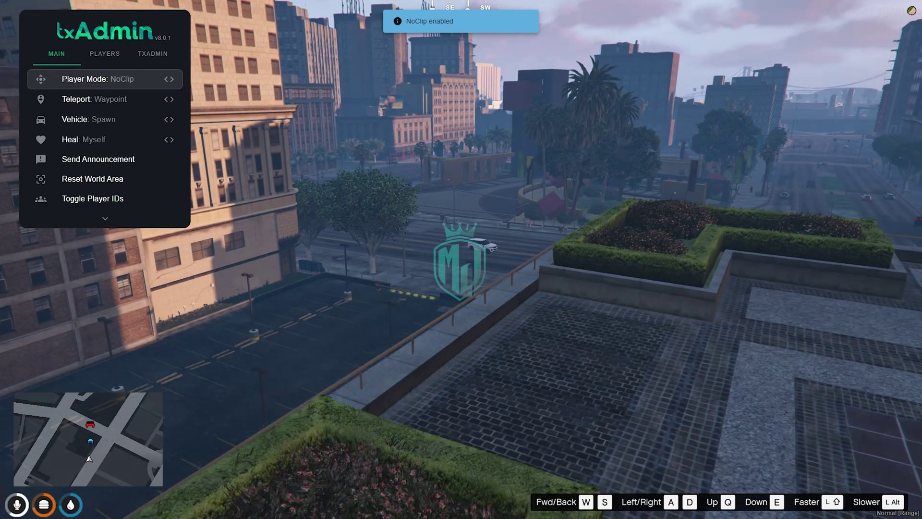
key("Return")
key("Escape")
Run across the plaza rooftop to the edge railing and climb over it toward the street
key("w")
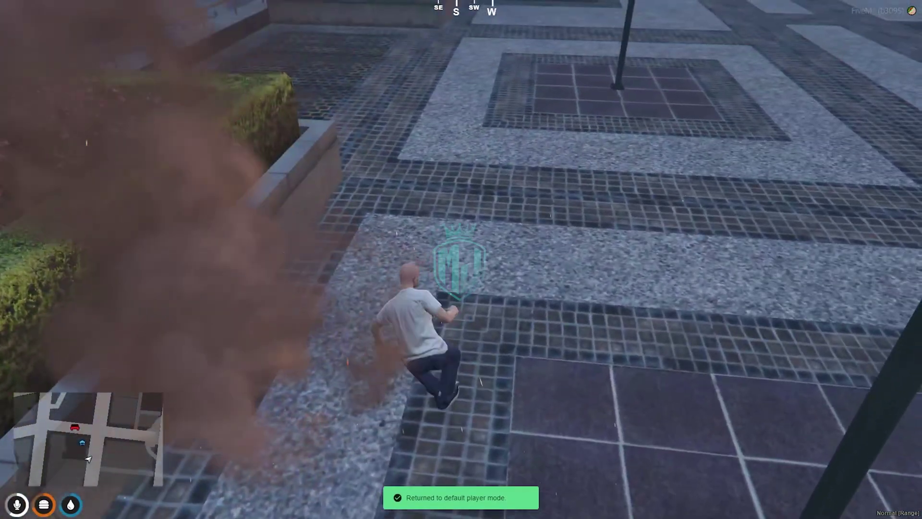
key("w")
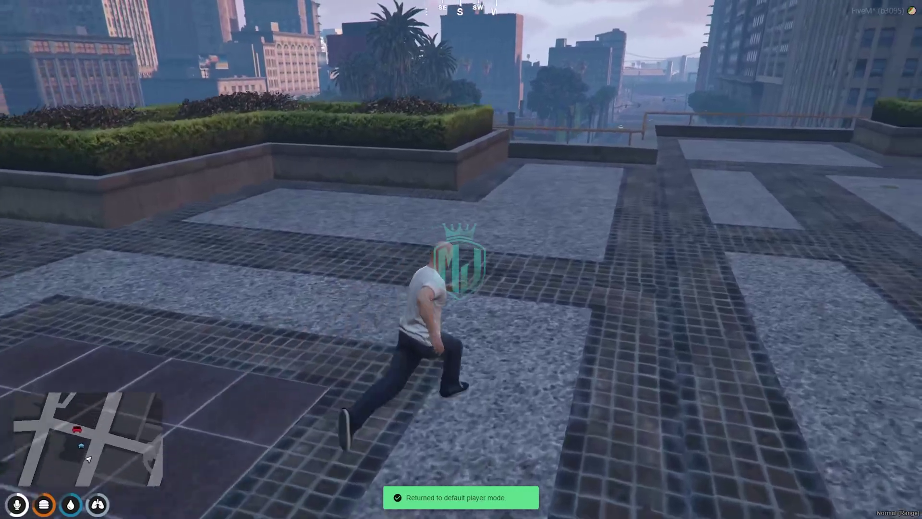
key("w")
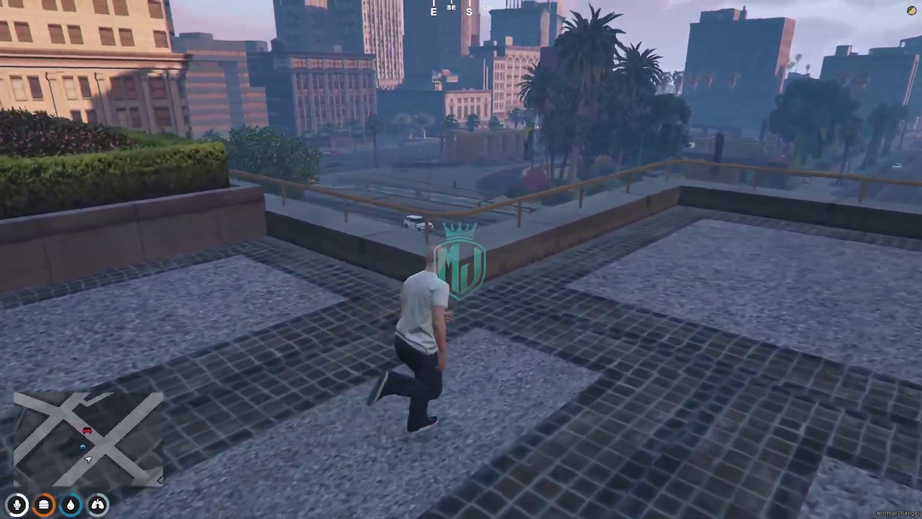
key("w")
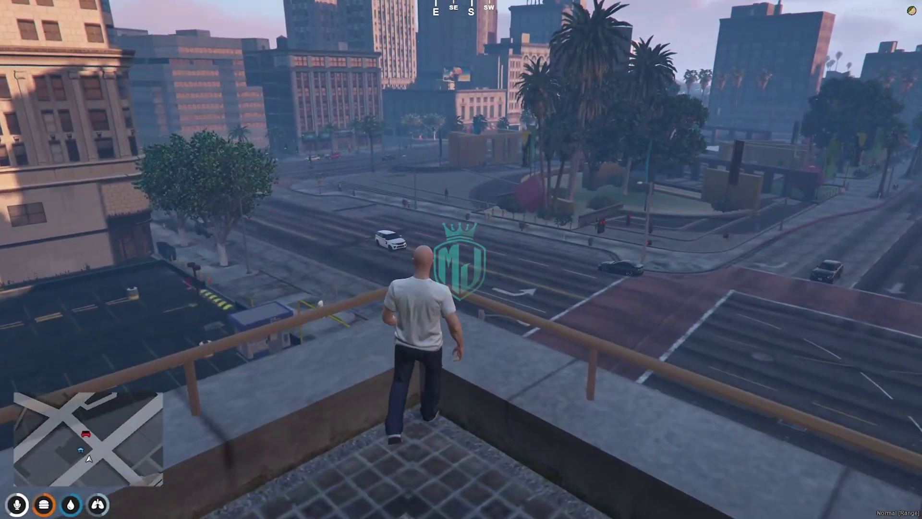
key("w")
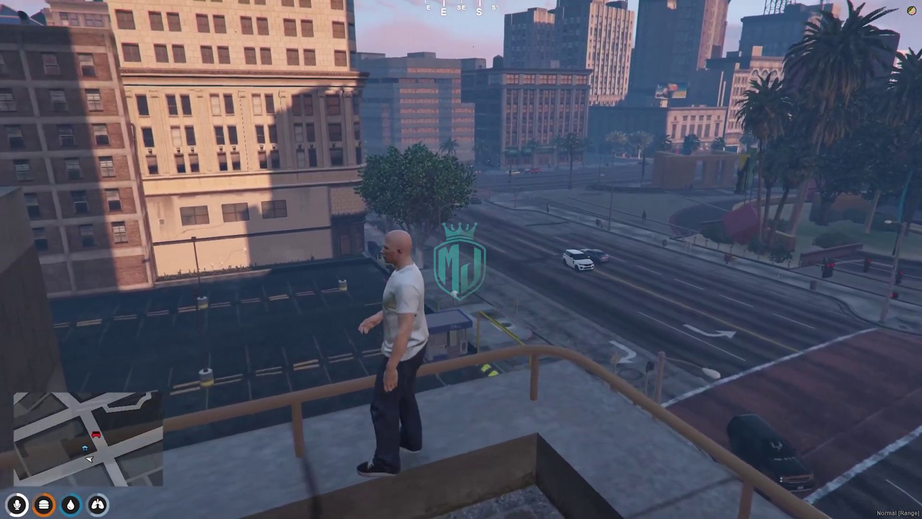
key("space")
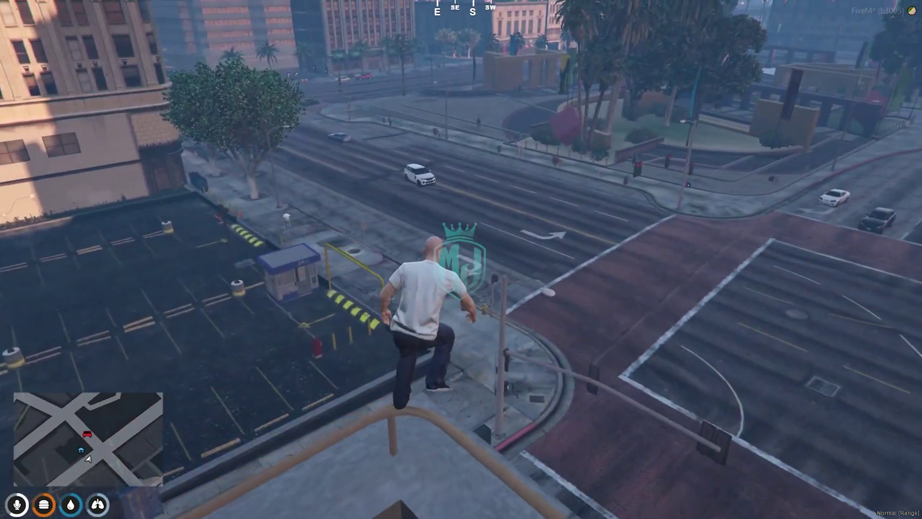